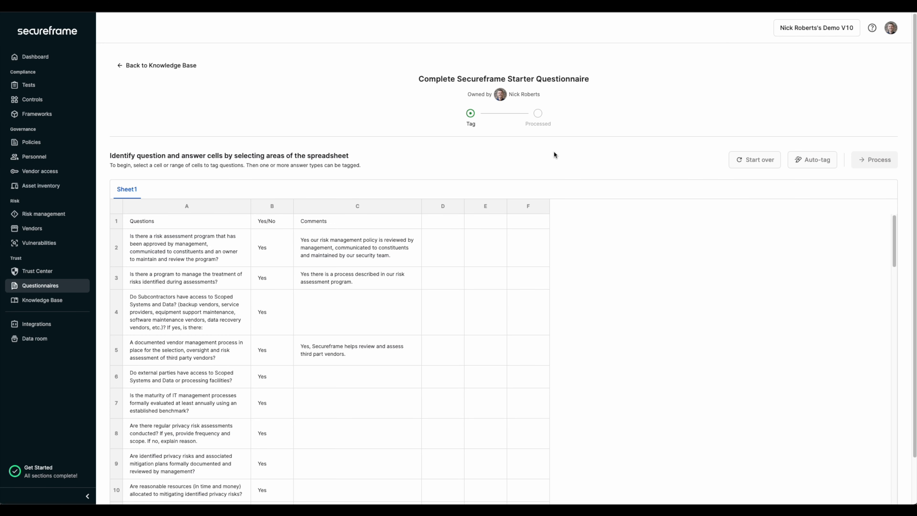
# Step: Tag cells A2 to A5 of the Complete Secureframe Starter Questionnaire as Question
pyautogui.scroll(-1, 316, 312)
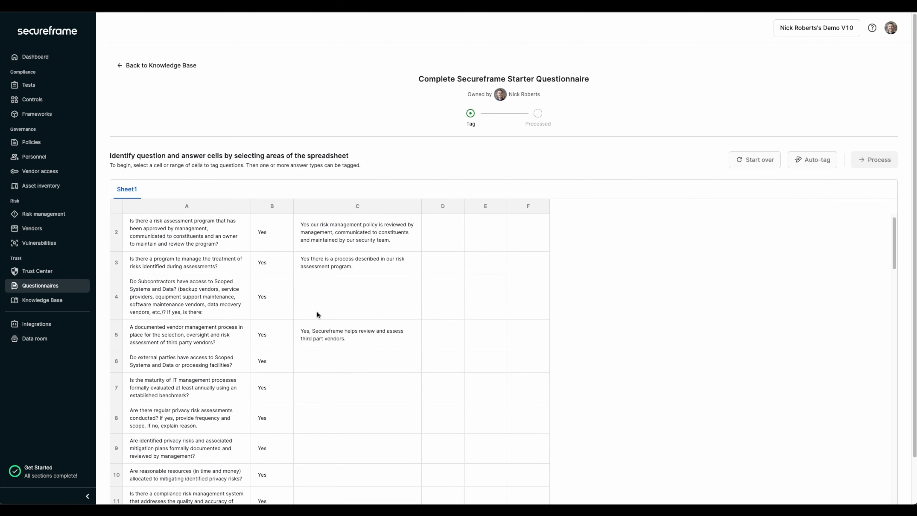
pyautogui.scroll(1, 317, 312)
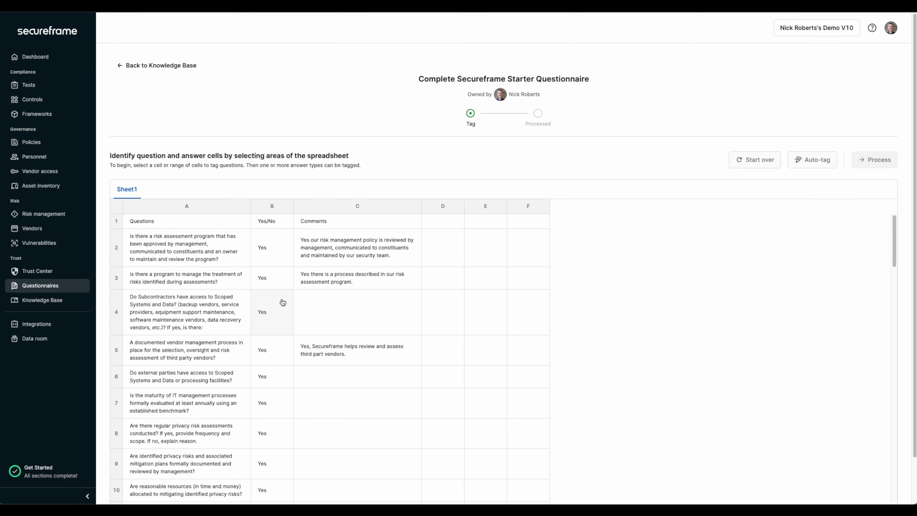
pyautogui.click(238, 207)
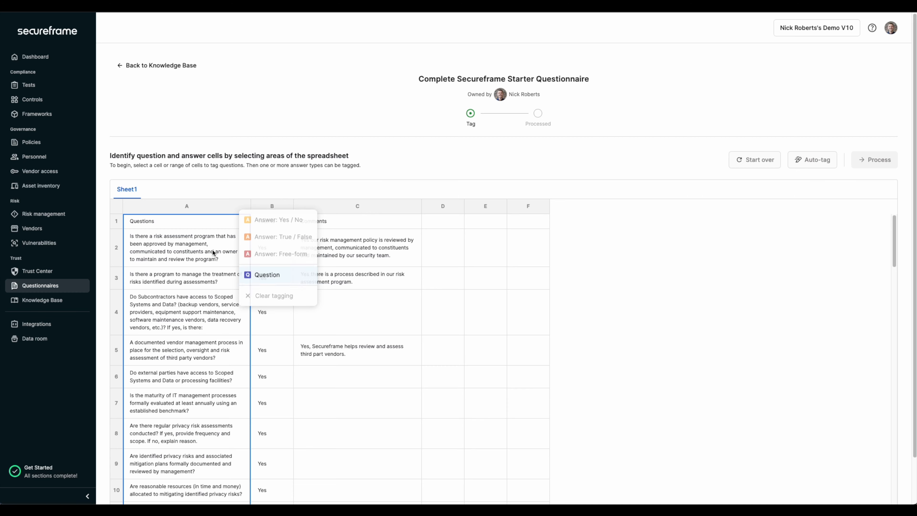
pyautogui.moveTo(213, 250); pyautogui.dragTo(223, 325)
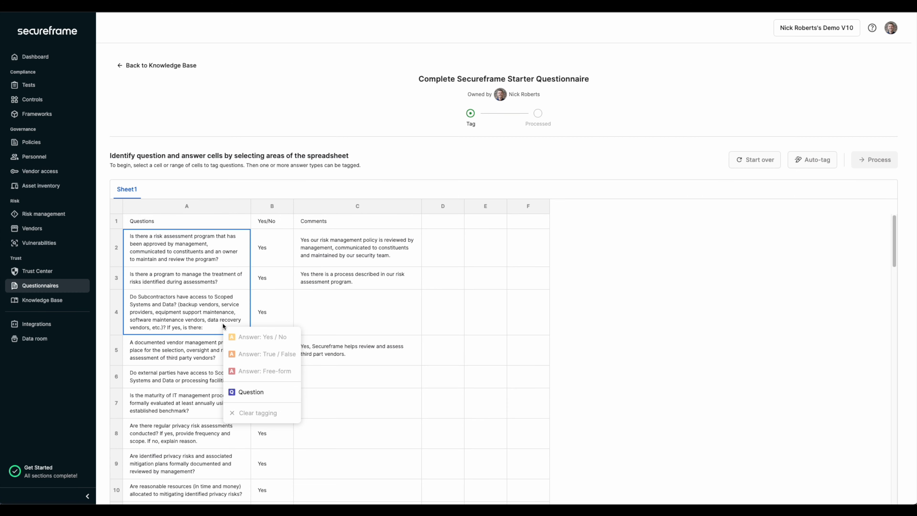
pyautogui.click(218, 244)
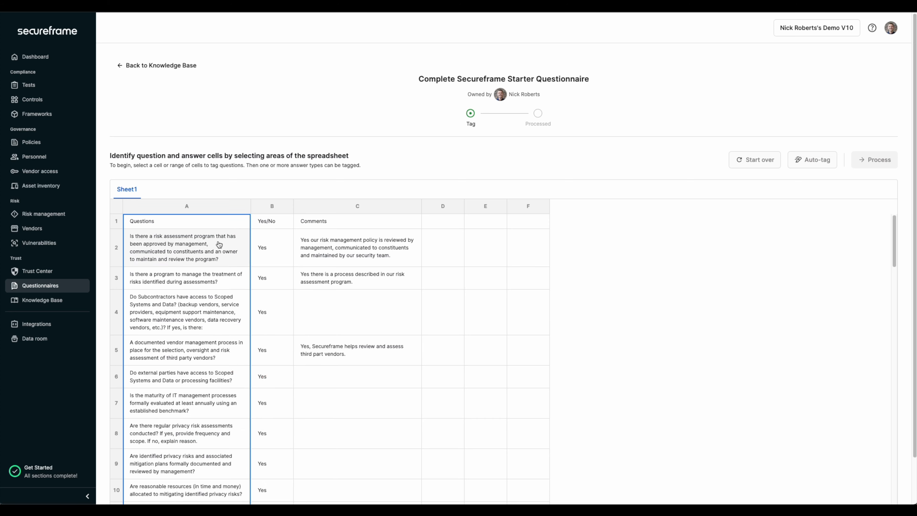
pyautogui.moveTo(228, 248); pyautogui.dragTo(227, 340)
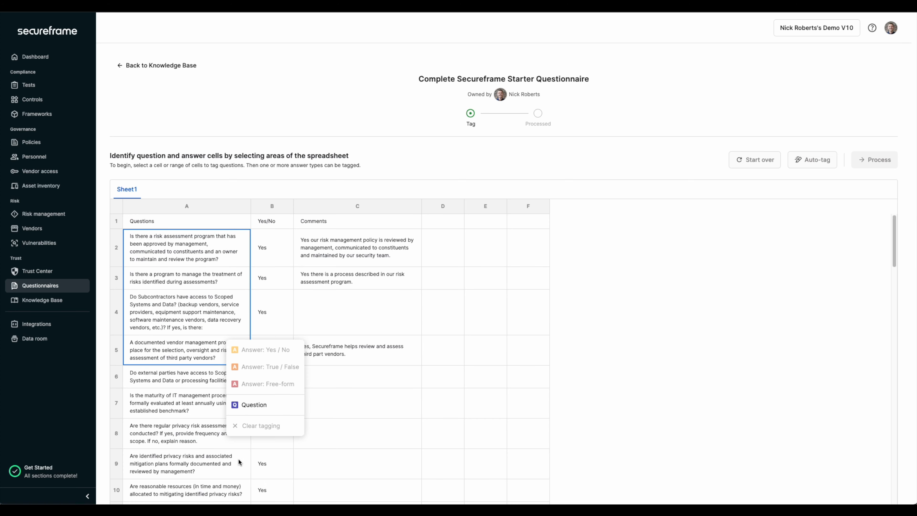
pyautogui.click(253, 404)
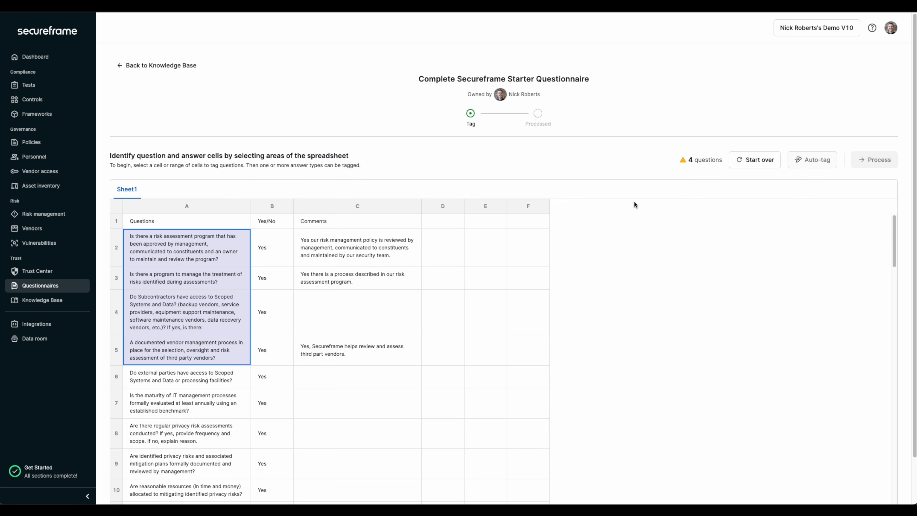
# Step: Tag cells B2 to B5 as Yes/No answers and cells C2 to C5 as free-form answers
pyautogui.moveTo(688, 160); pyautogui.dragTo(719, 162)
pyautogui.moveTo(272, 249); pyautogui.dragTo(265, 362)
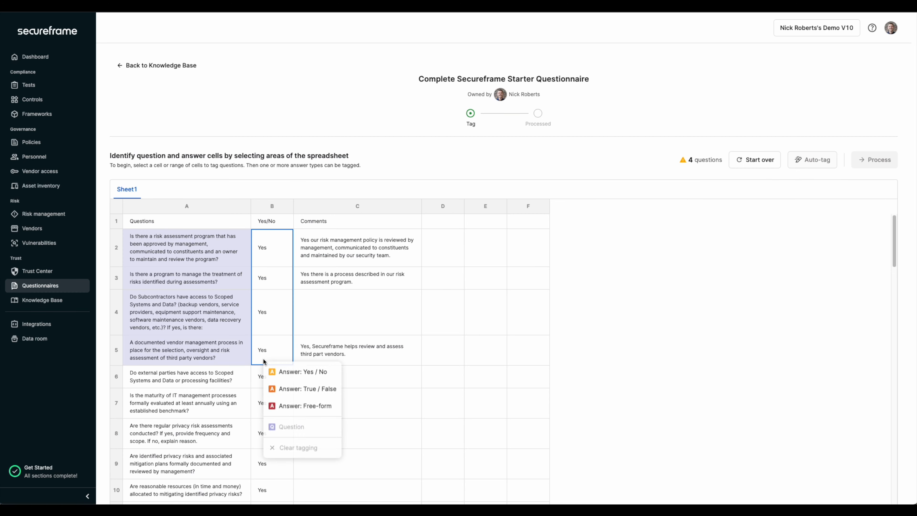
pyautogui.click(304, 371)
pyautogui.moveTo(348, 249); pyautogui.dragTo(351, 349)
pyautogui.click(412, 393)
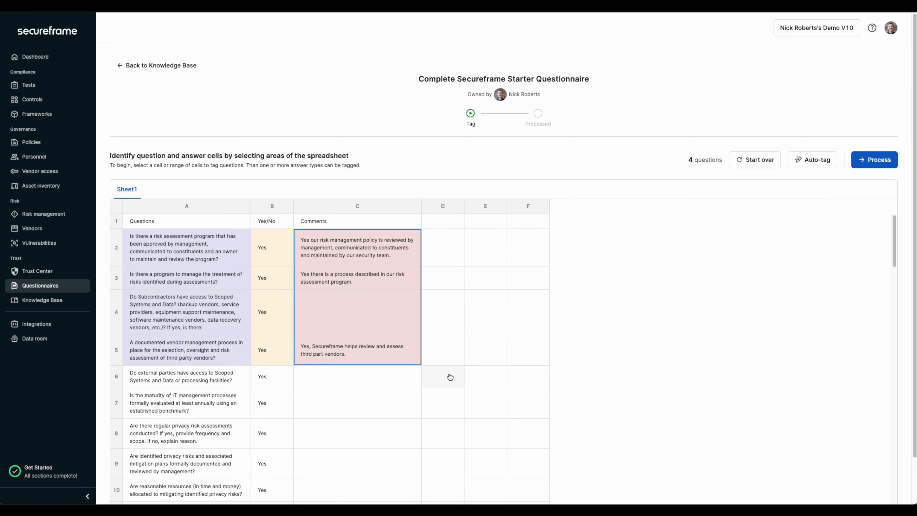
# Step: Auto-tag the remaining cells of the starter questionnaire and process it into the Knowledge Base
pyautogui.click(795, 161)
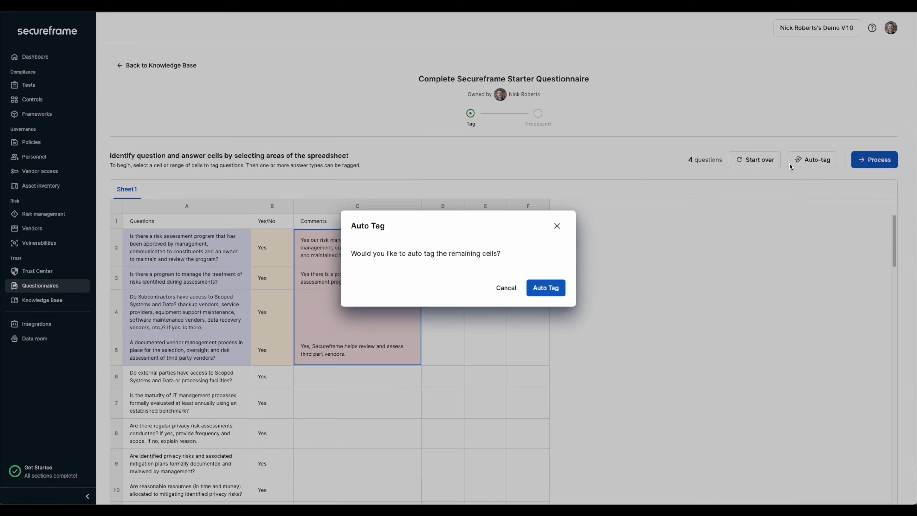
pyautogui.click(542, 289)
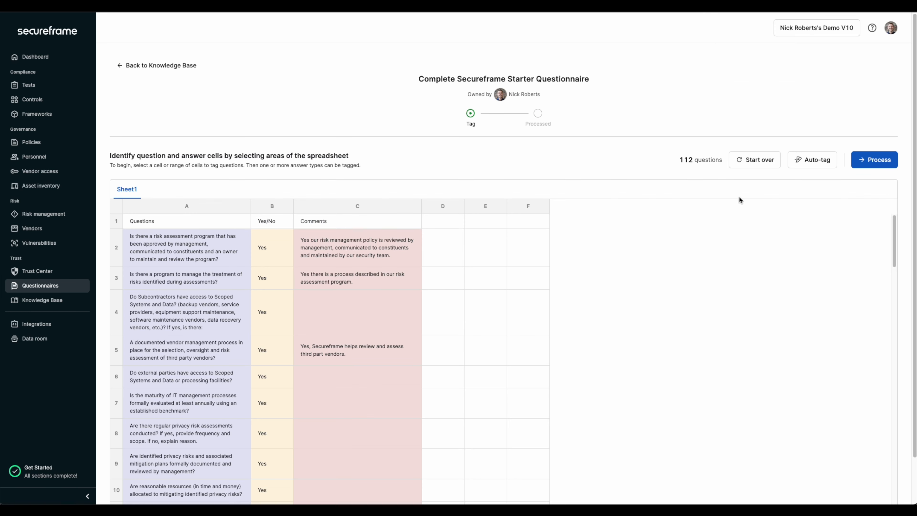
pyautogui.click(866, 160)
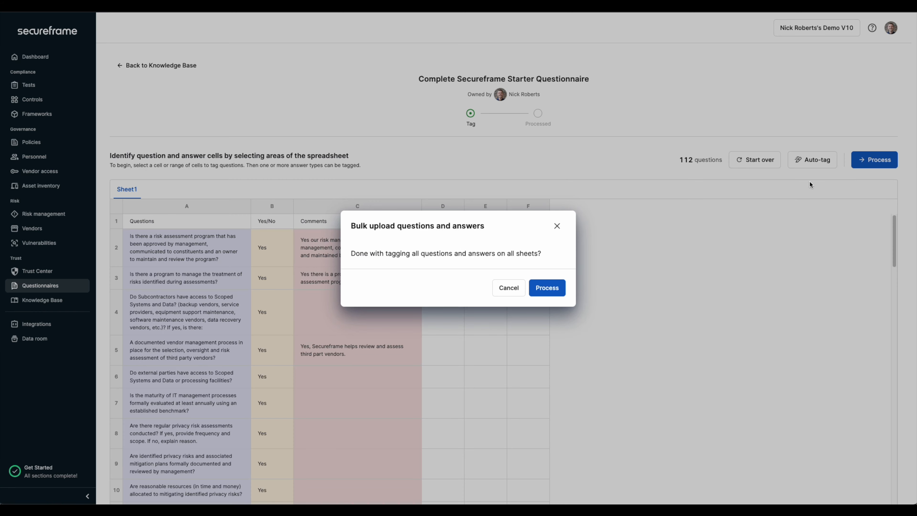
pyautogui.click(552, 290)
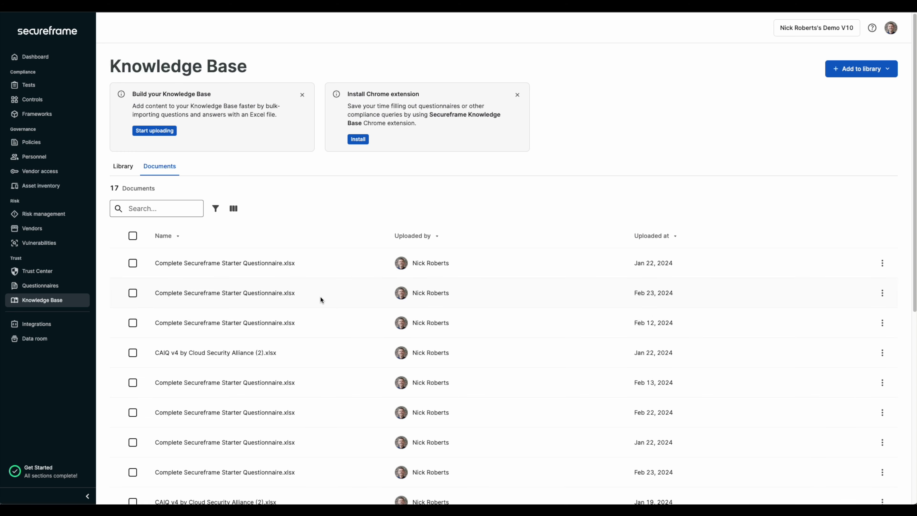
# Step: Examine the imported questions and answers in the Knowledge Base library
pyautogui.click(124, 167)
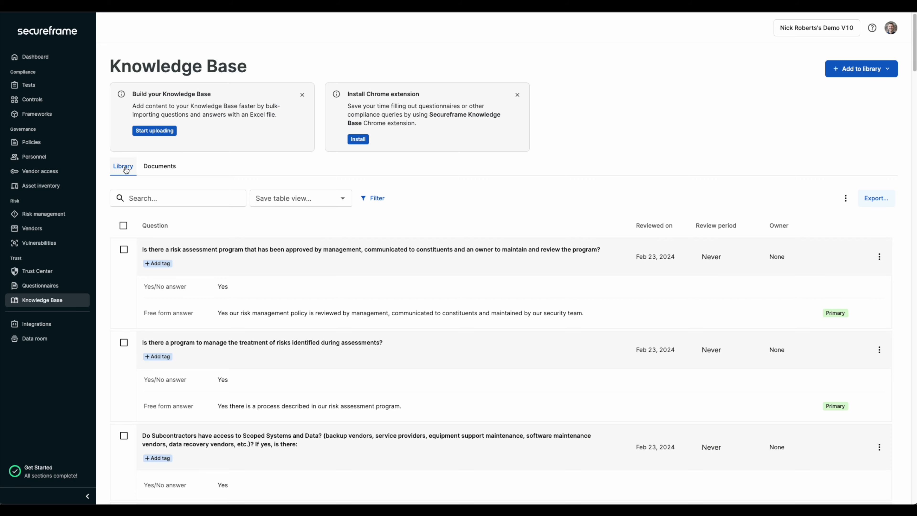
pyautogui.scroll(-10, 479, 334)
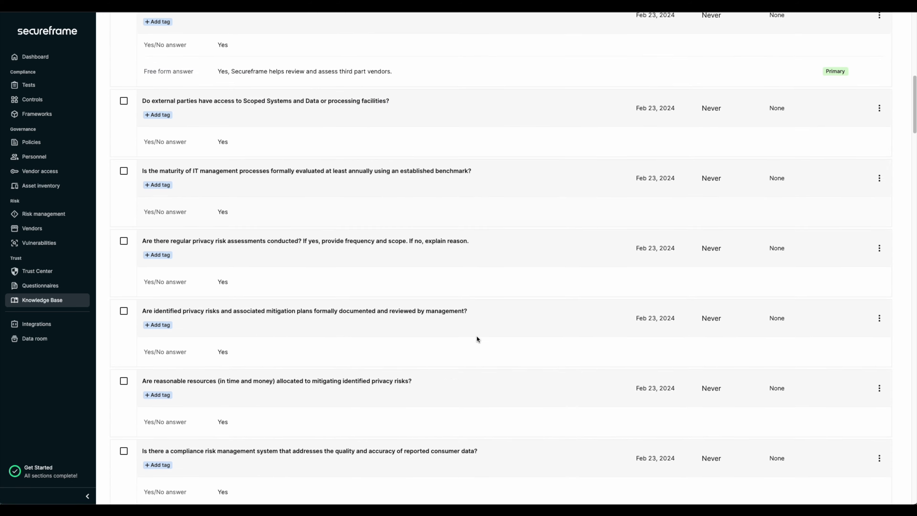
pyautogui.scroll(-15, 476, 338)
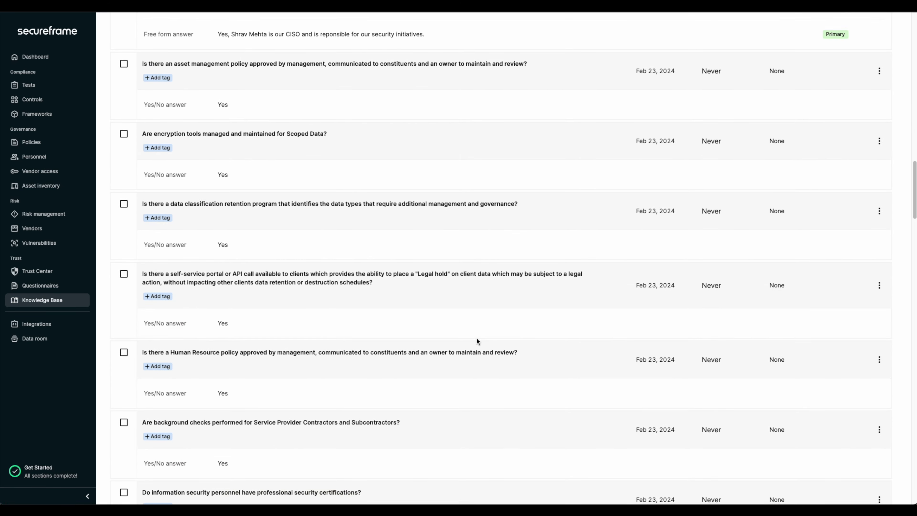
pyautogui.scroll(20, 476, 339)
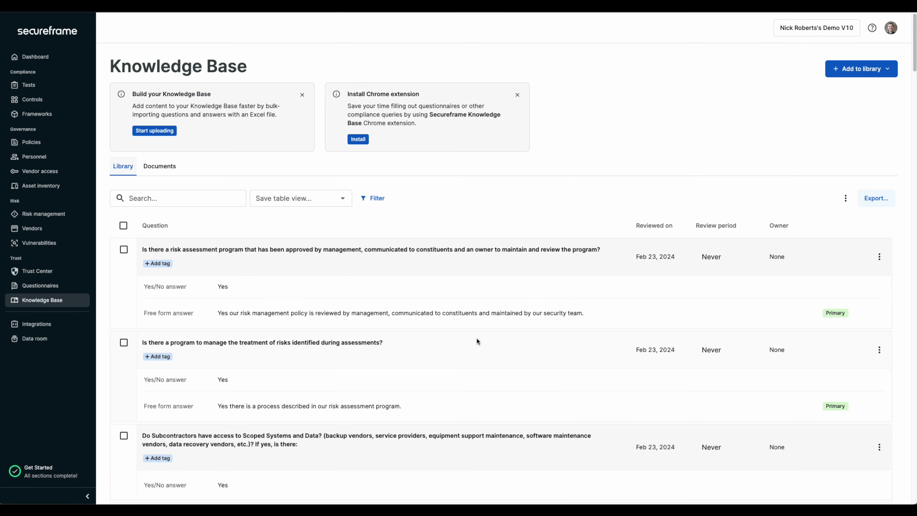
# Step: Switch the large language model authorization in the company's questionnaire settings off and back on
pyautogui.click(40, 286)
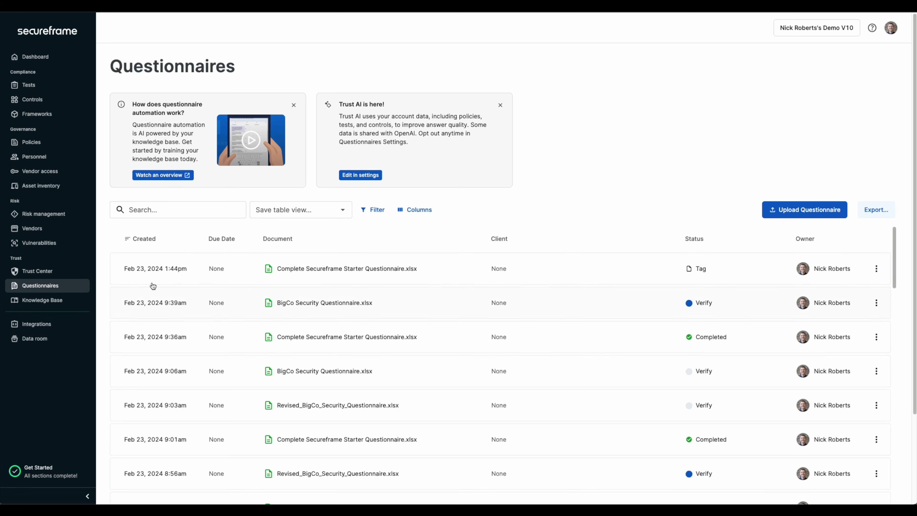
pyautogui.click(352, 175)
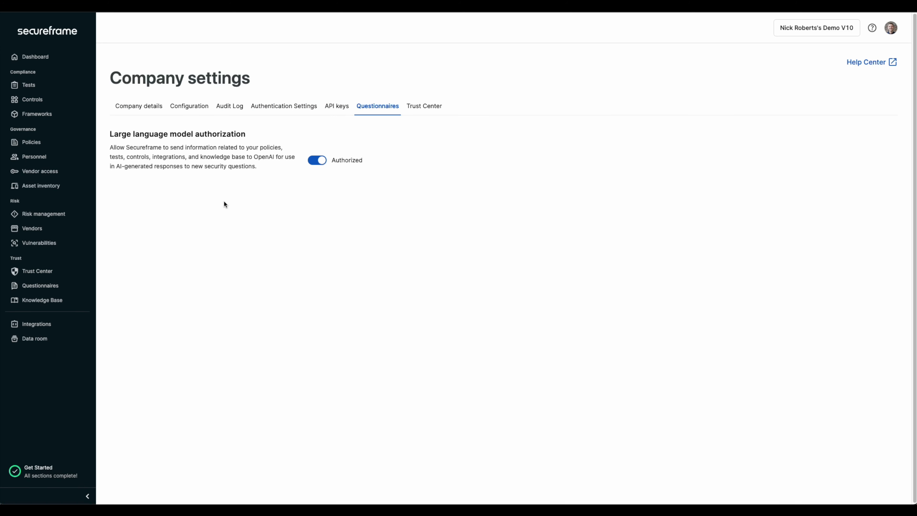
pyautogui.click(323, 164)
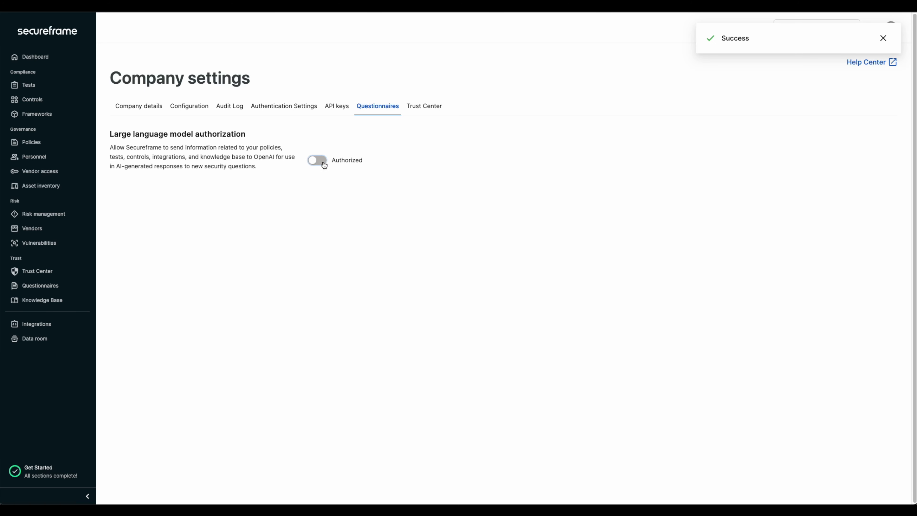
pyautogui.click(324, 164)
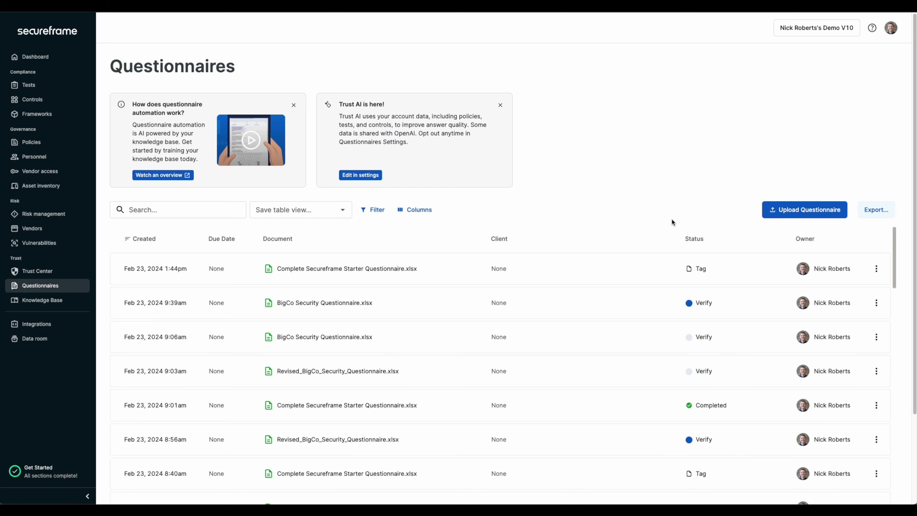
# Step: Upload BigCo Security Questionnaire.xlsx as a new questionnaire, leaving the type, client name and due date empty
pyautogui.click(795, 209)
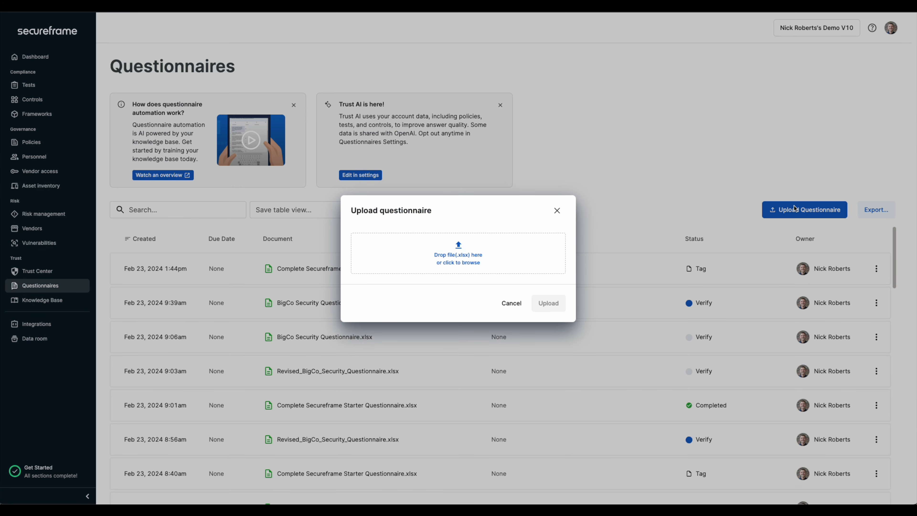
pyautogui.click(522, 273)
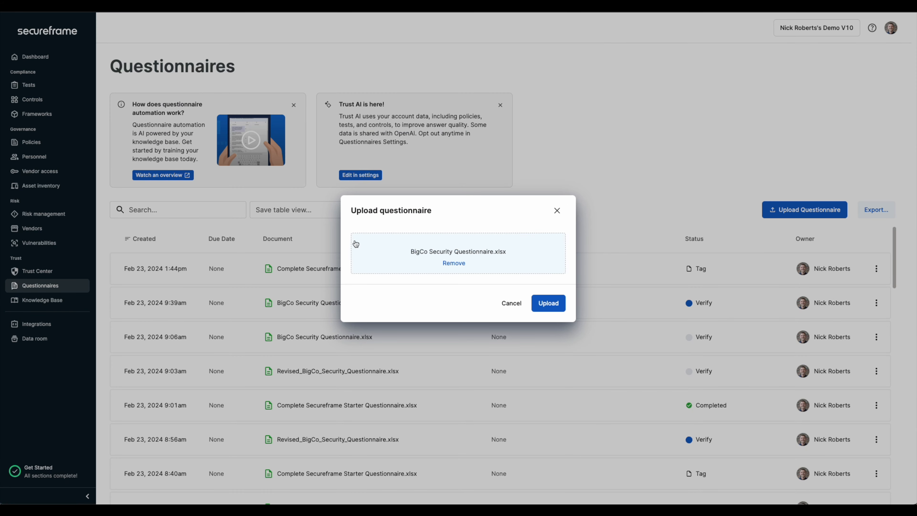
pyautogui.click(547, 302)
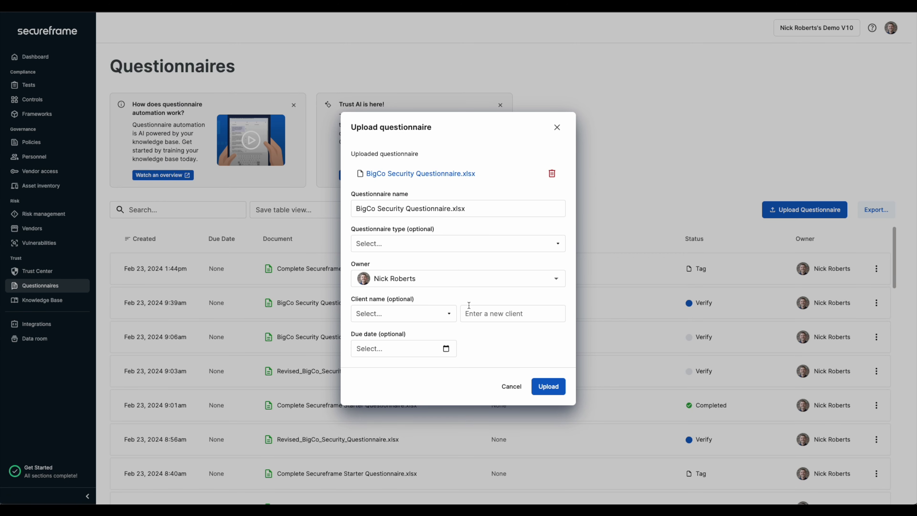
pyautogui.click(476, 312)
pyautogui.click(420, 352)
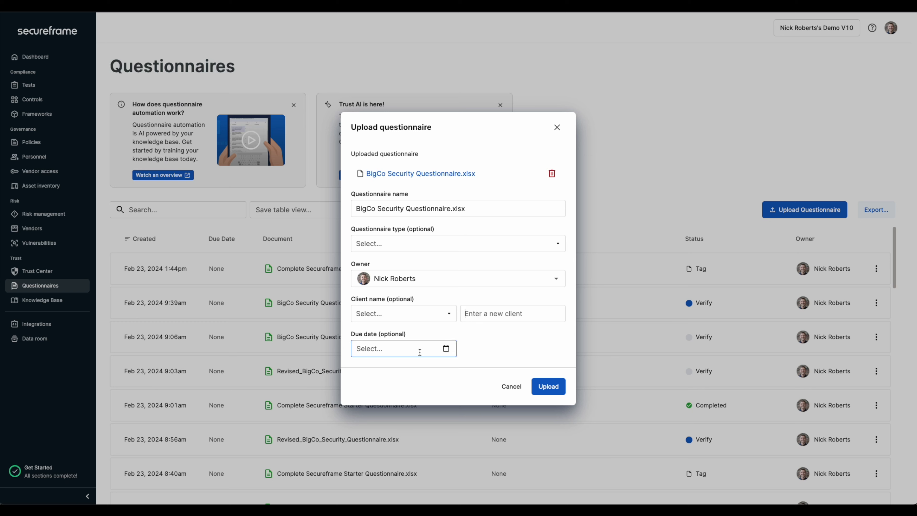
pyautogui.click(547, 386)
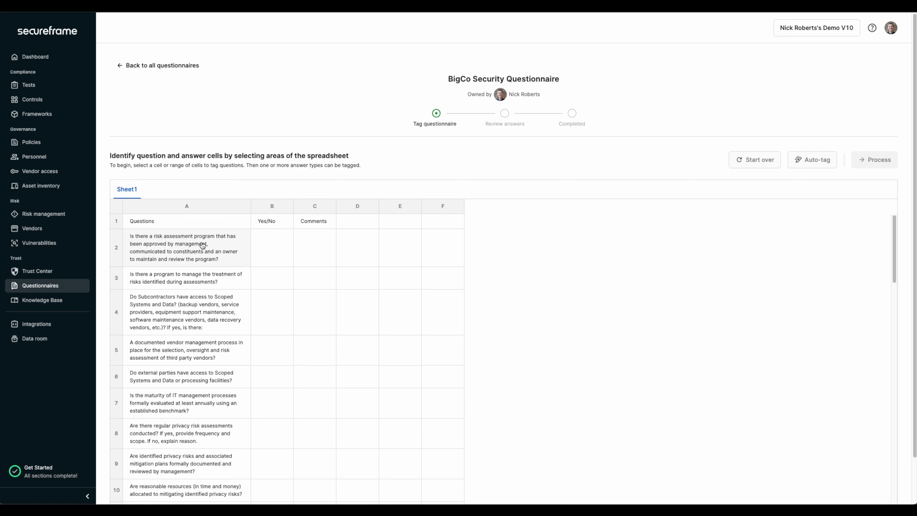
# Step: Tag rows 2 to 5 of the BigCo sheet with column A as Question, B as Yes/No answer and C as free-form answer
pyautogui.moveTo(203, 245); pyautogui.dragTo(213, 357)
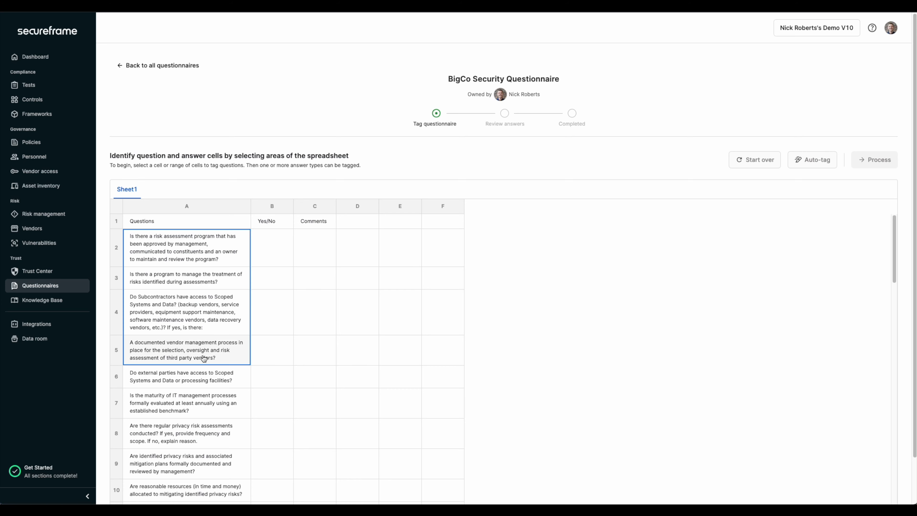
pyautogui.click(238, 424)
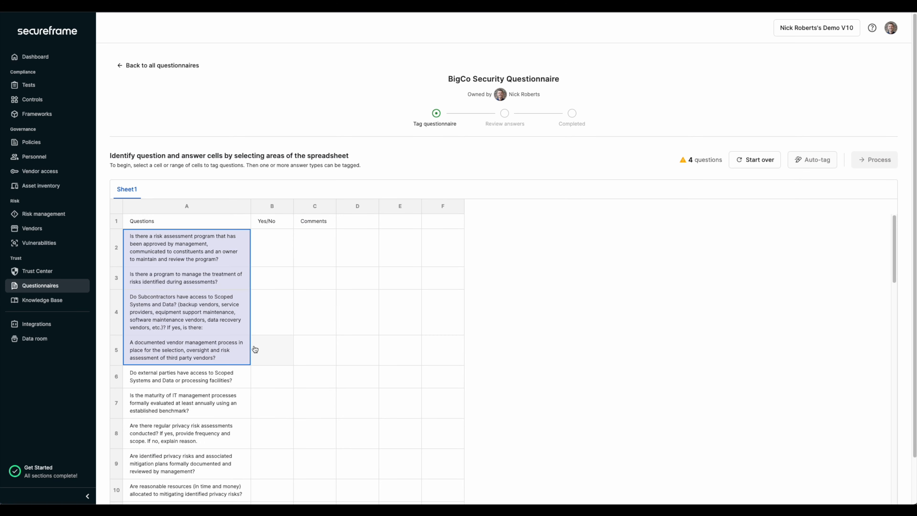
pyautogui.moveTo(268, 250); pyautogui.dragTo(272, 363)
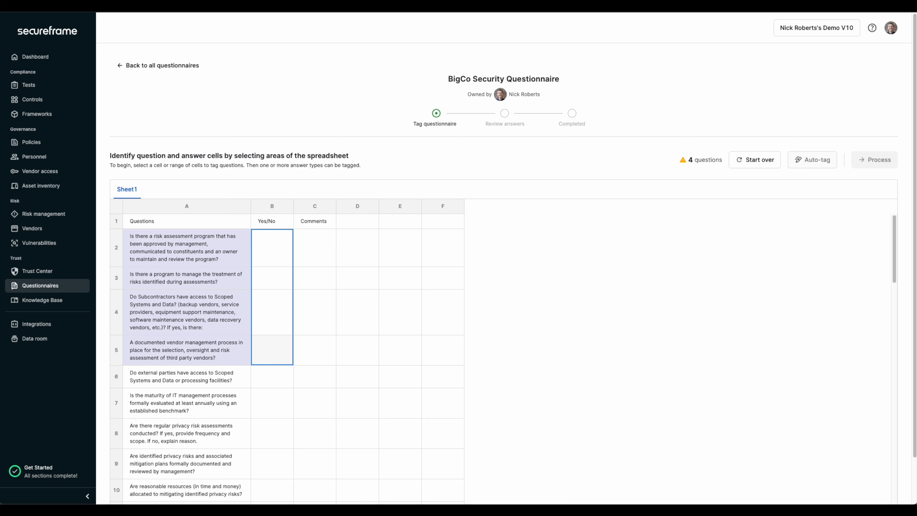
pyautogui.click(285, 376)
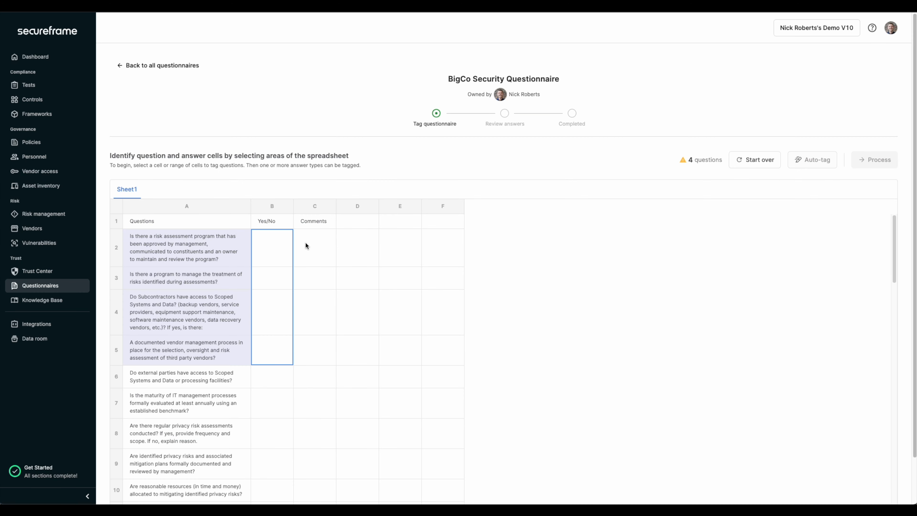
pyautogui.moveTo(305, 245); pyautogui.dragTo(313, 358)
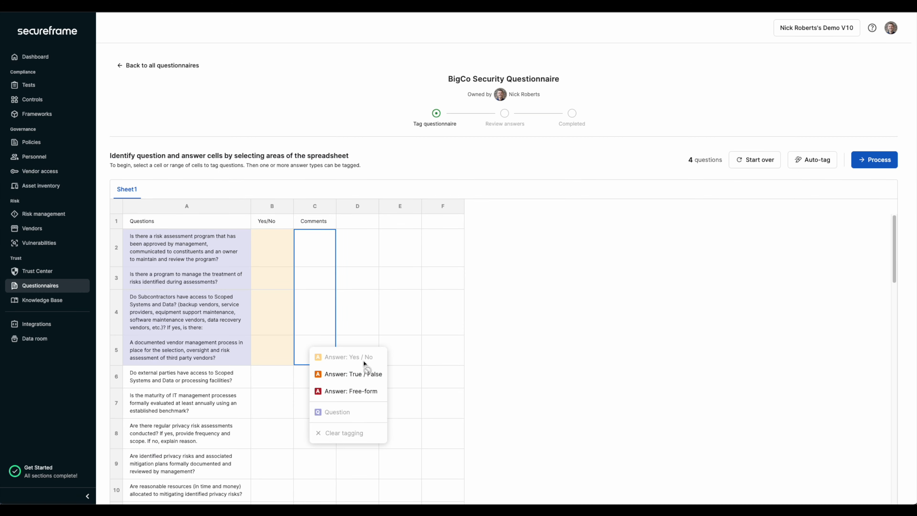
pyautogui.click(375, 391)
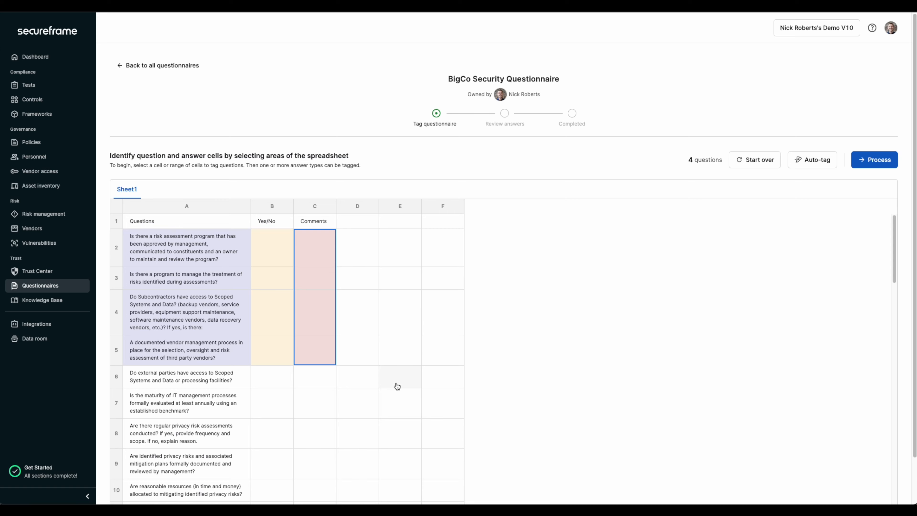
# Step: Auto-tag the remaining cells of the BigCo sheet and process the tagged questionnaire
pyautogui.click(819, 160)
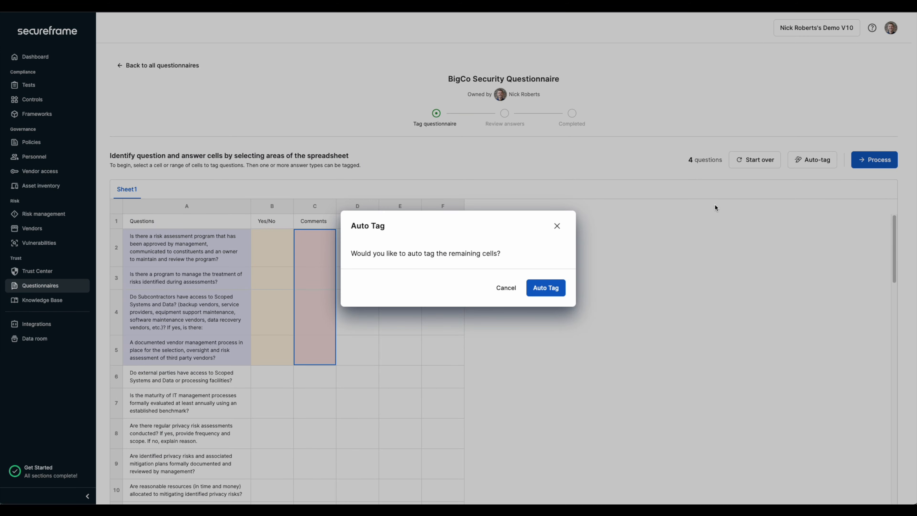
pyautogui.click(561, 288)
pyautogui.scroll(-15, 313, 378)
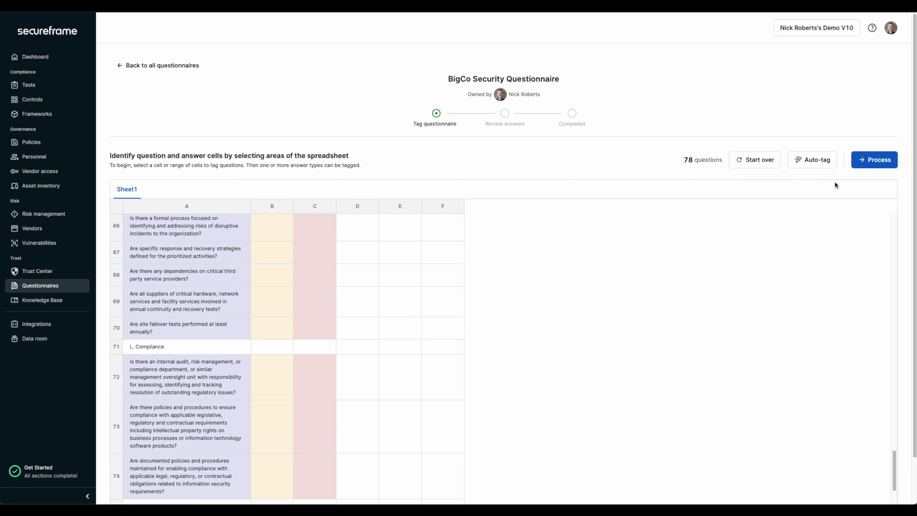
pyautogui.click(863, 163)
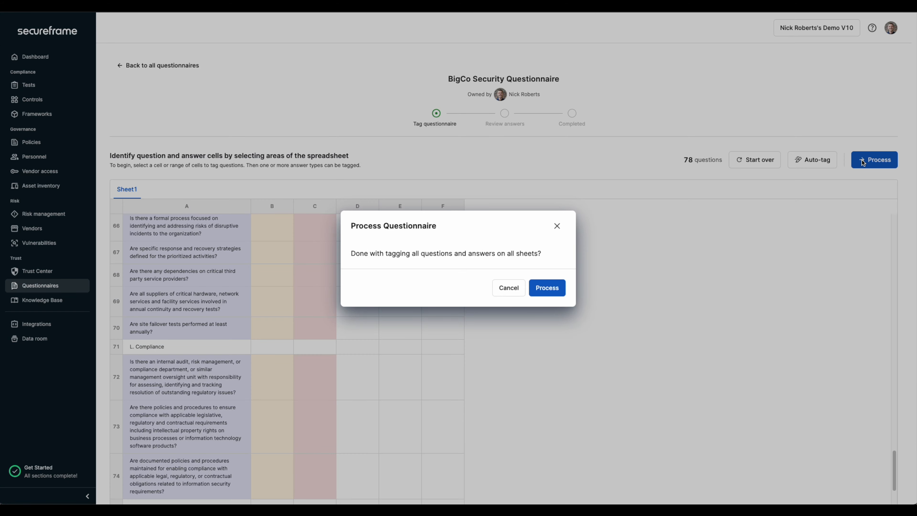
pyautogui.click(548, 289)
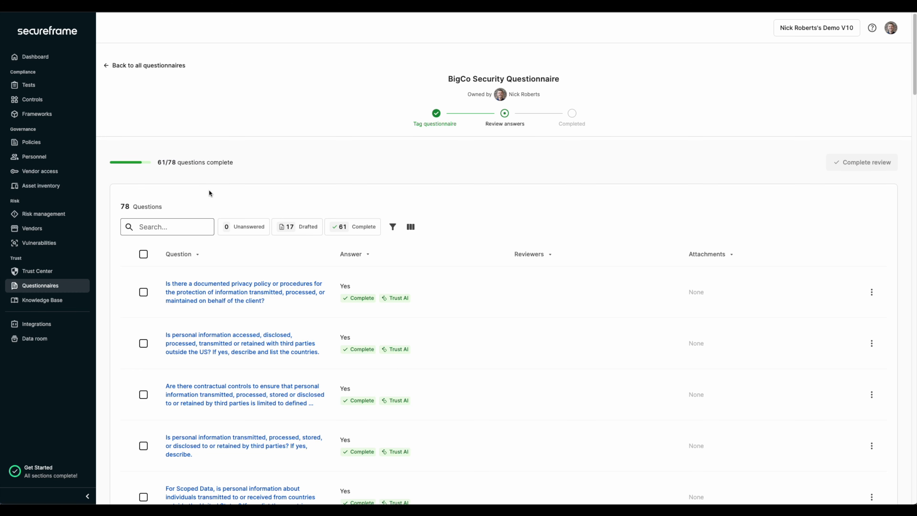
# Step: Filter the BigCo questions by Unanswered and by Drafted, and examine the drafted answers
pyautogui.click(243, 231)
pyautogui.click(306, 232)
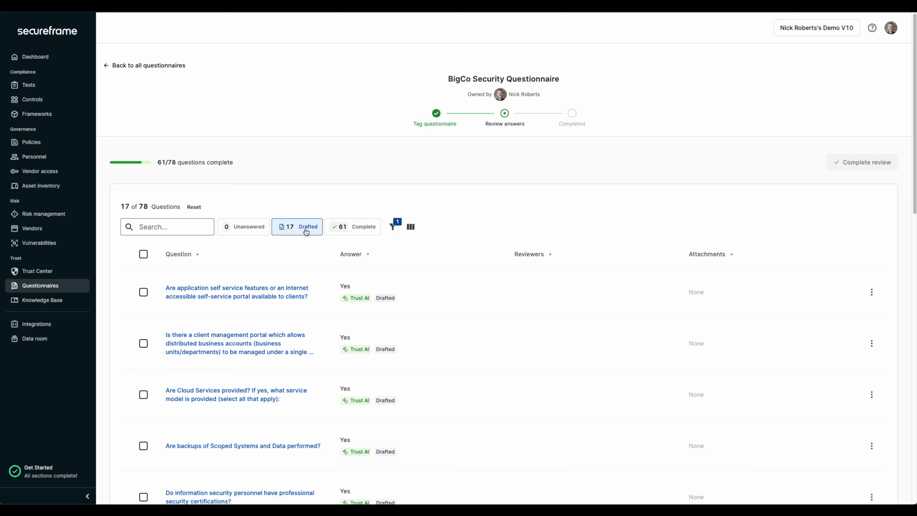
pyautogui.scroll(-10, 400, 356)
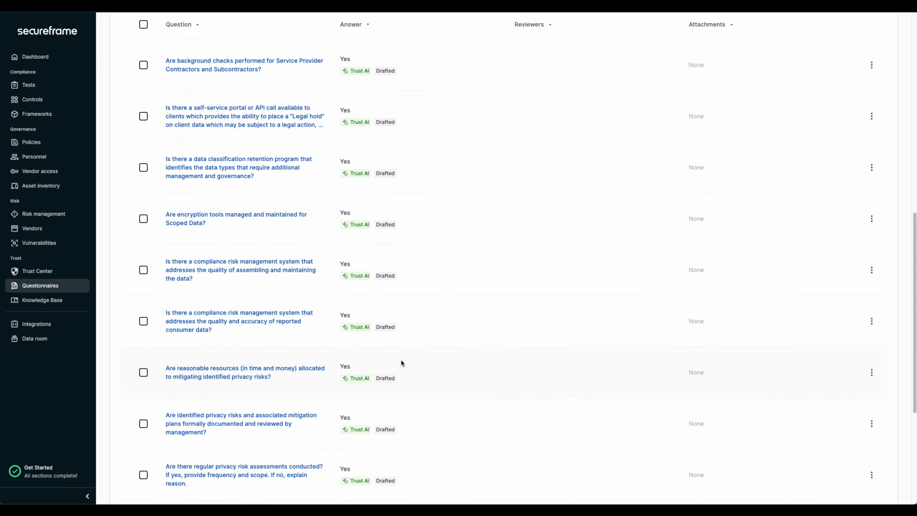
pyautogui.scroll(-6, 401, 363)
pyautogui.scroll(8, 401, 363)
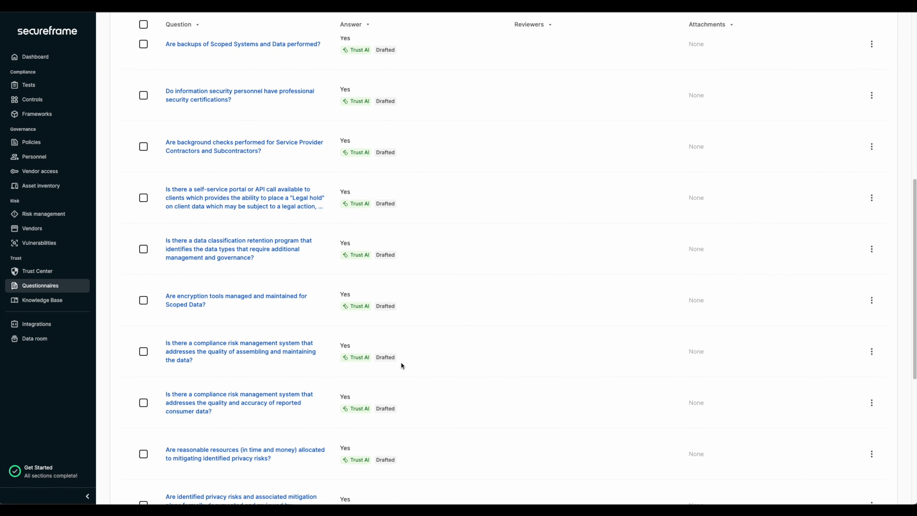
pyautogui.scroll(5, 402, 363)
pyautogui.scroll(-10, 401, 363)
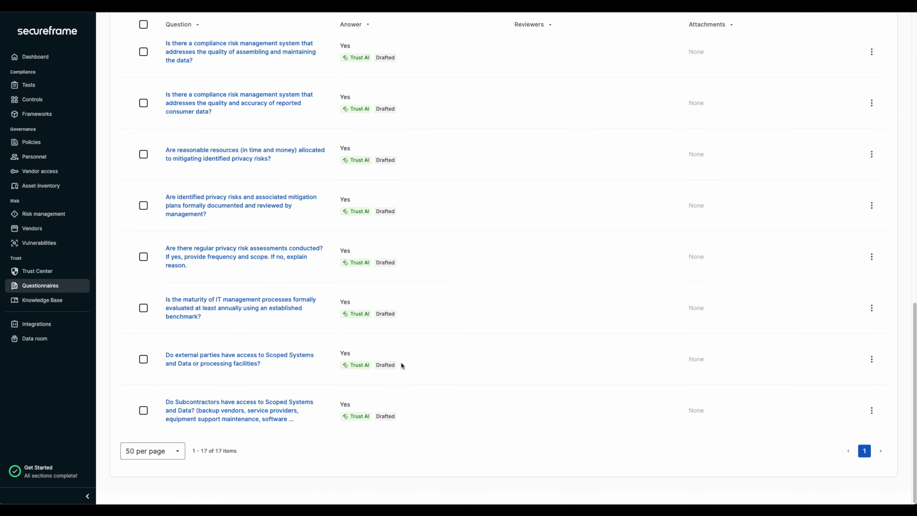
pyautogui.scroll(10, 401, 365)
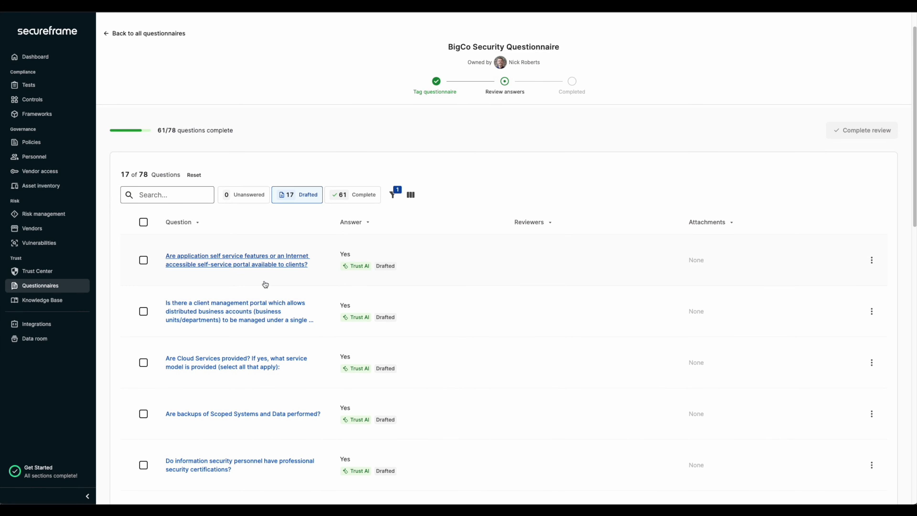
# Step: Filter the BigCo questions by Complete and examine the answers Trust AI has filled in
pyautogui.click(361, 196)
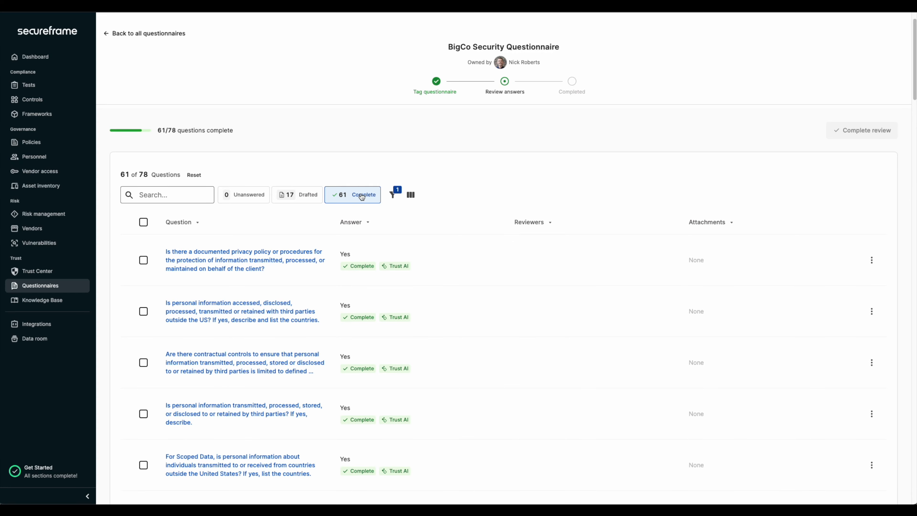
pyautogui.scroll(-5, 378, 354)
pyautogui.scroll(-6, 378, 354)
pyautogui.scroll(6, 378, 354)
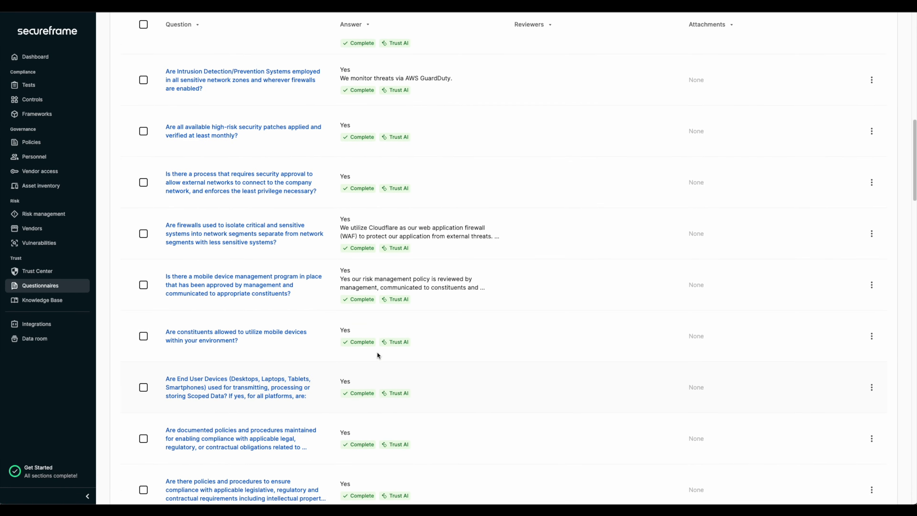
pyautogui.scroll(-2, 377, 354)
pyautogui.scroll(-10, 378, 355)
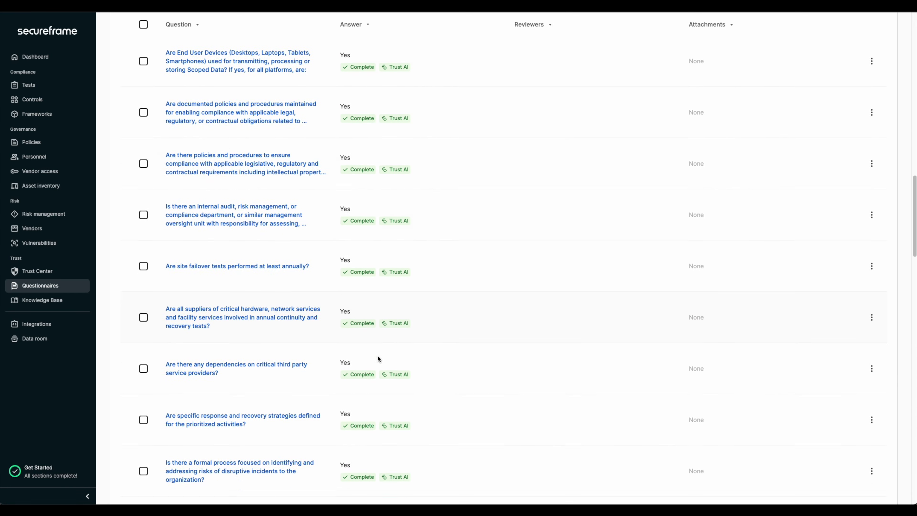
pyautogui.scroll(-12, 378, 358)
pyautogui.scroll(15, 378, 358)
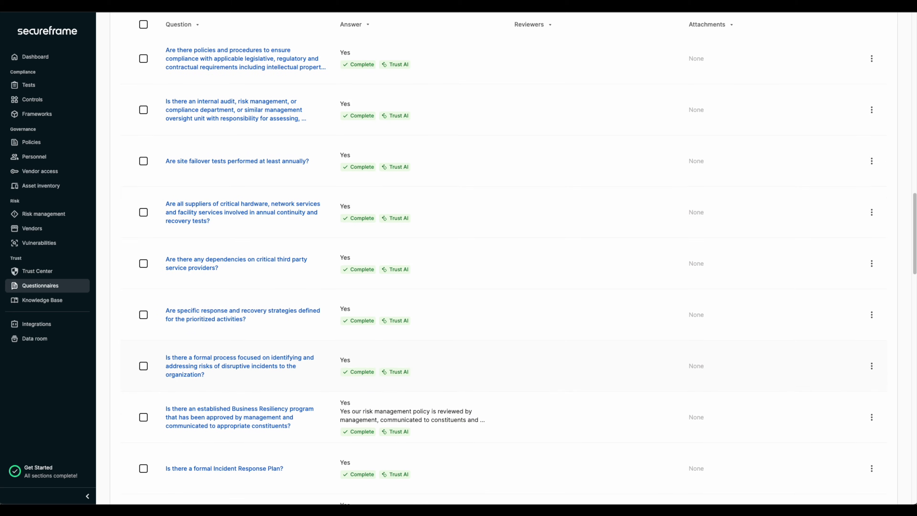
pyautogui.scroll(10, 378, 356)
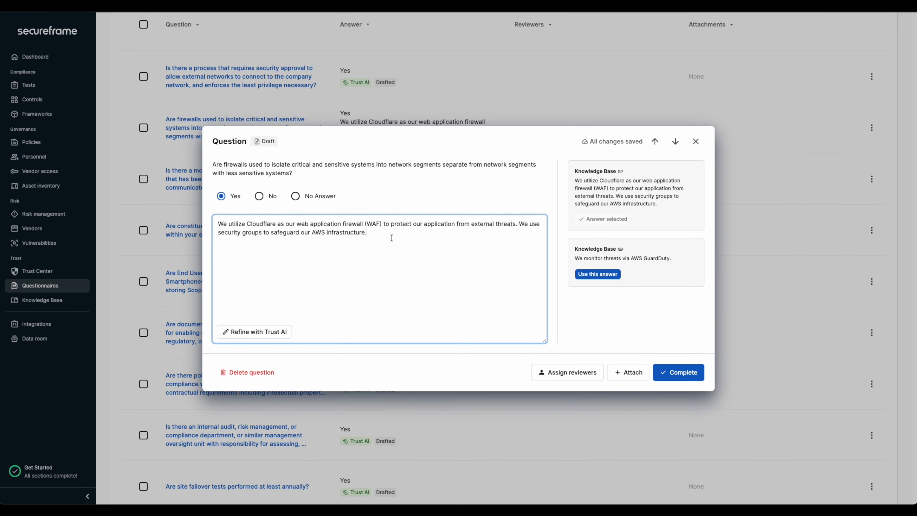
# Step: Append "This is a change." to the free-form answer of the question about firewalls isolating sensitive systems, and check the save status
pyautogui.write('This is a ')
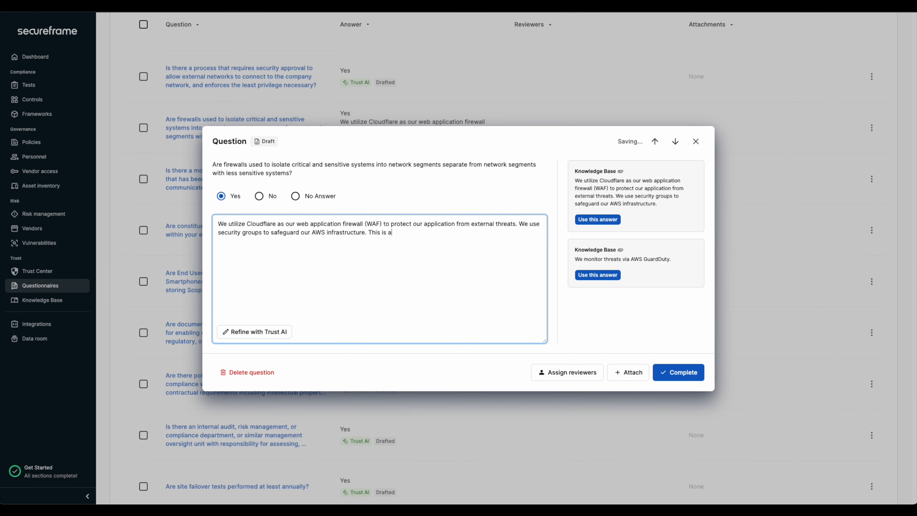
pyautogui.write('change.')
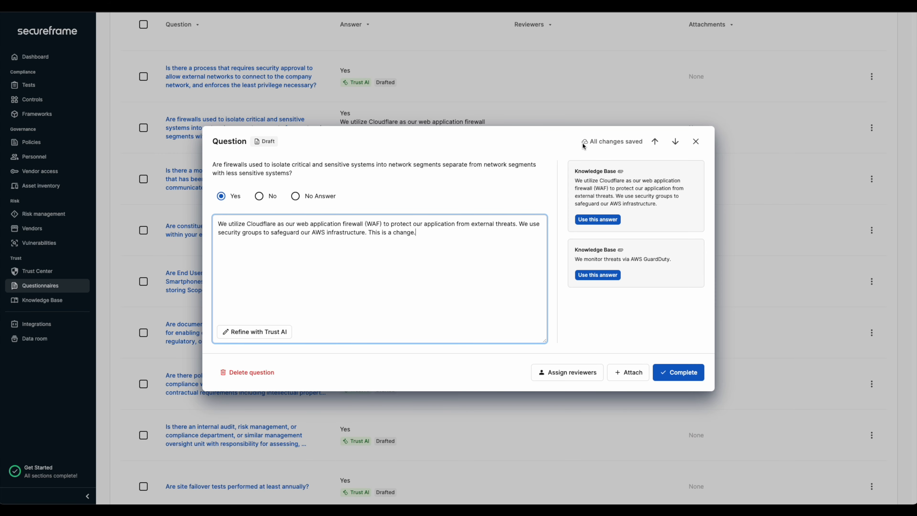
pyautogui.moveTo(590, 142); pyautogui.dragTo(639, 145)
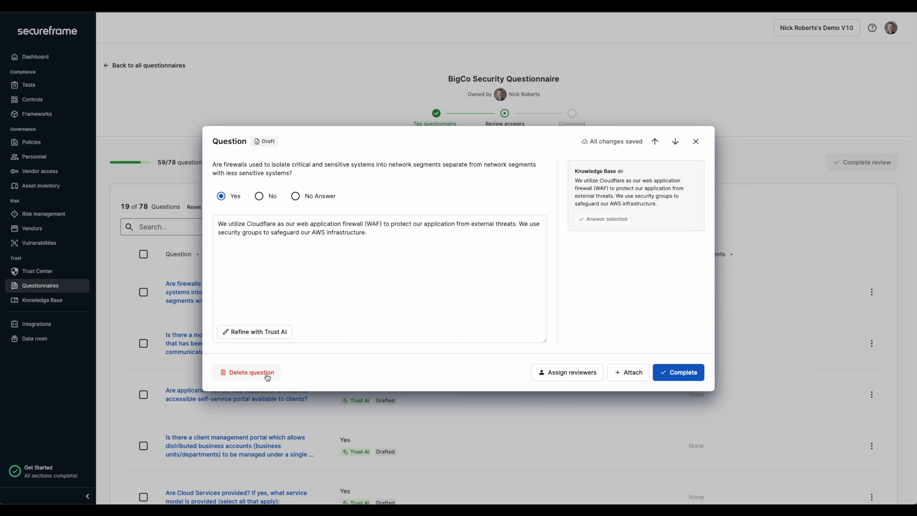
# Step: Assign the second listed person as reviewer of the drafted firewall question
pyautogui.click(574, 375)
pyautogui.click(402, 248)
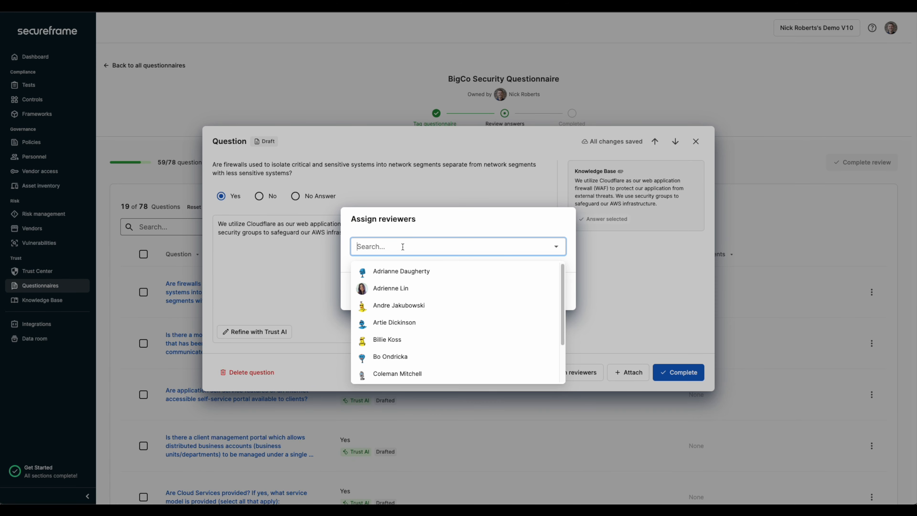
pyautogui.click(406, 288)
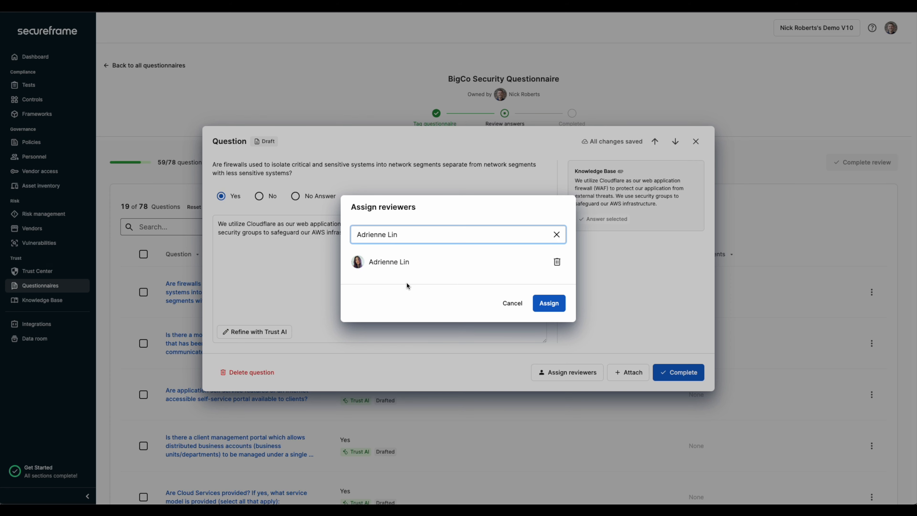
pyautogui.click(545, 305)
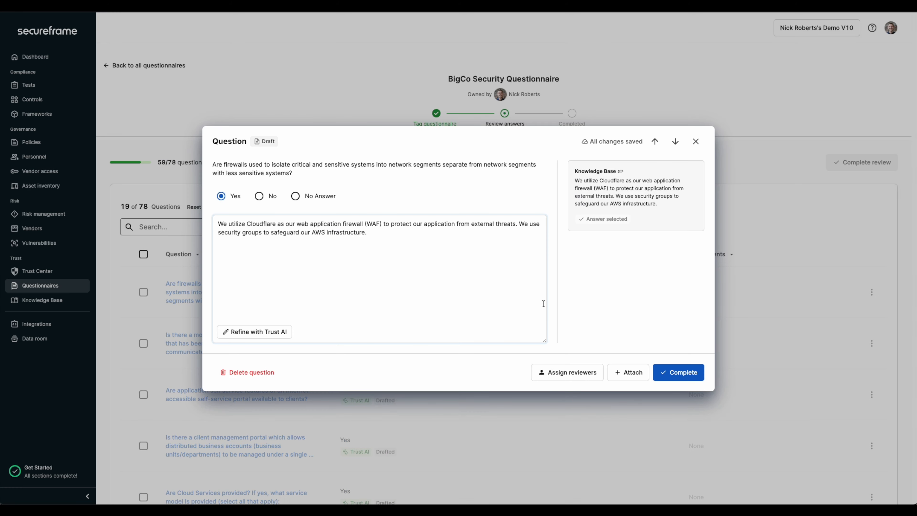
# Step: Attach the existing Business Continuity and Disaster Recovery Plan to the firewall question as evidence
pyautogui.click(638, 378)
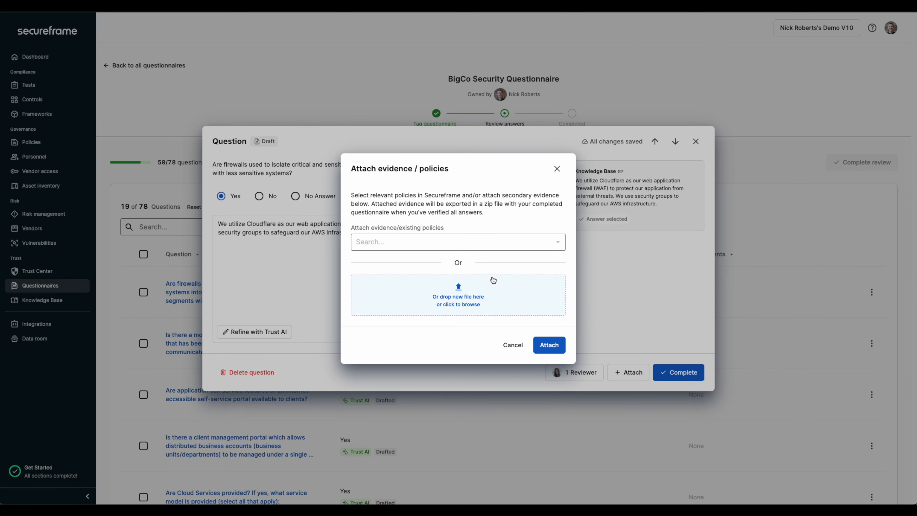
pyautogui.click(464, 250)
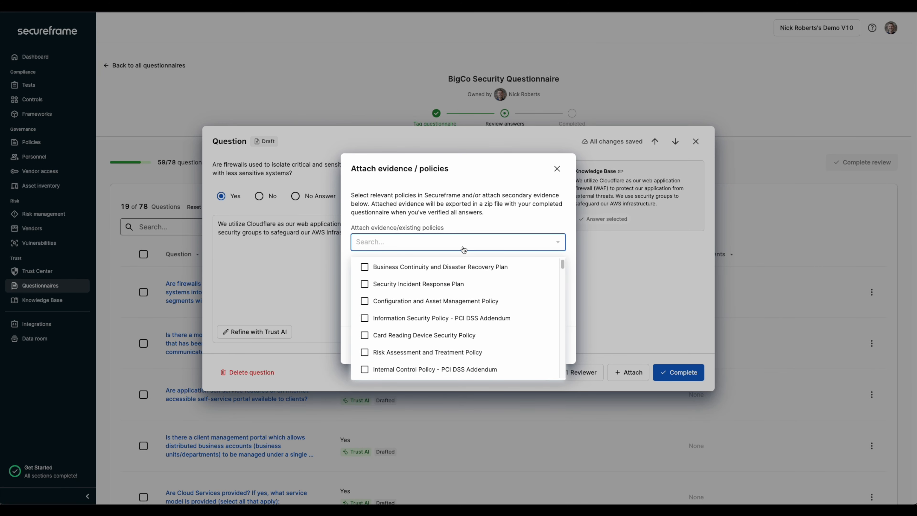
pyautogui.click(469, 268)
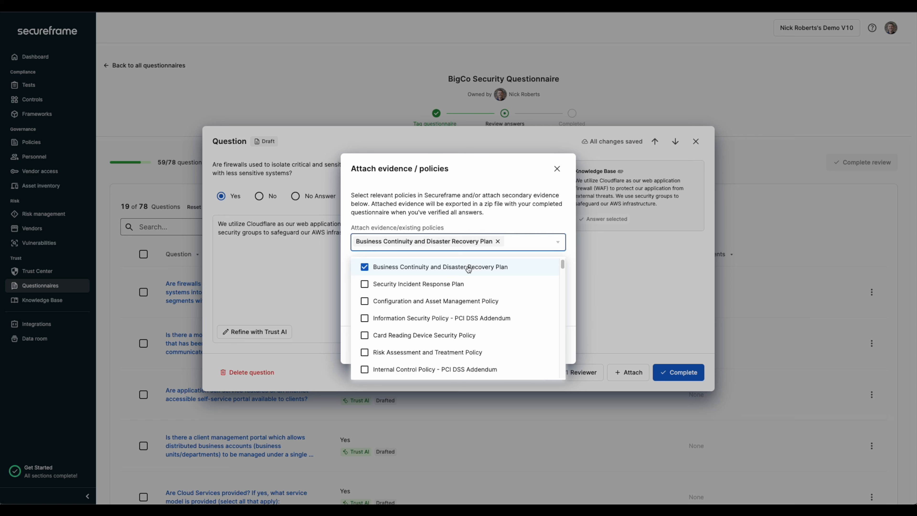
pyautogui.click(546, 346)
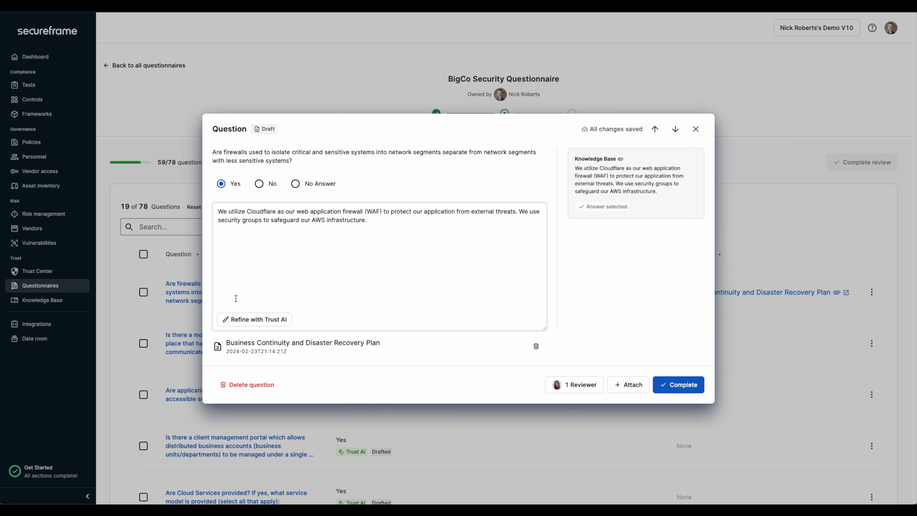
# Step: Ask Trust AI to refine the firewall answer with the request "Make it longer"
pyautogui.click(240, 320)
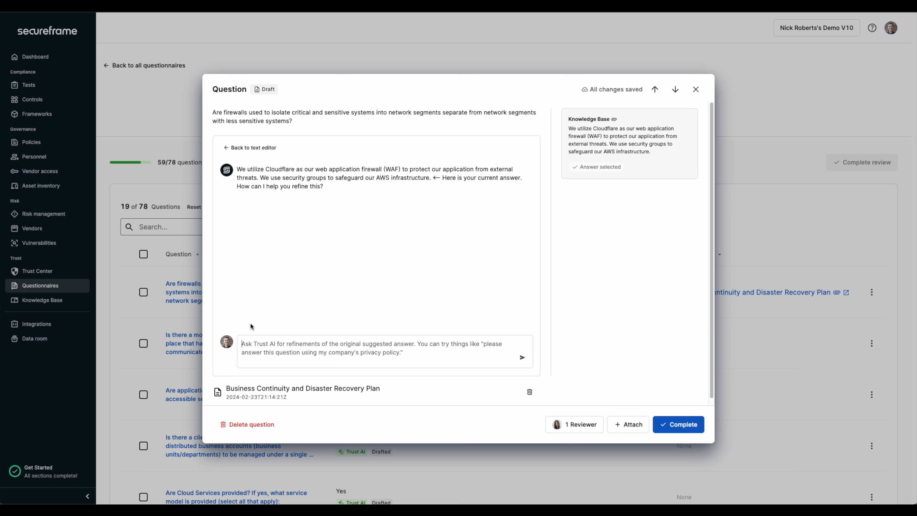
pyautogui.click(311, 348)
pyautogui.write('Make it longer')
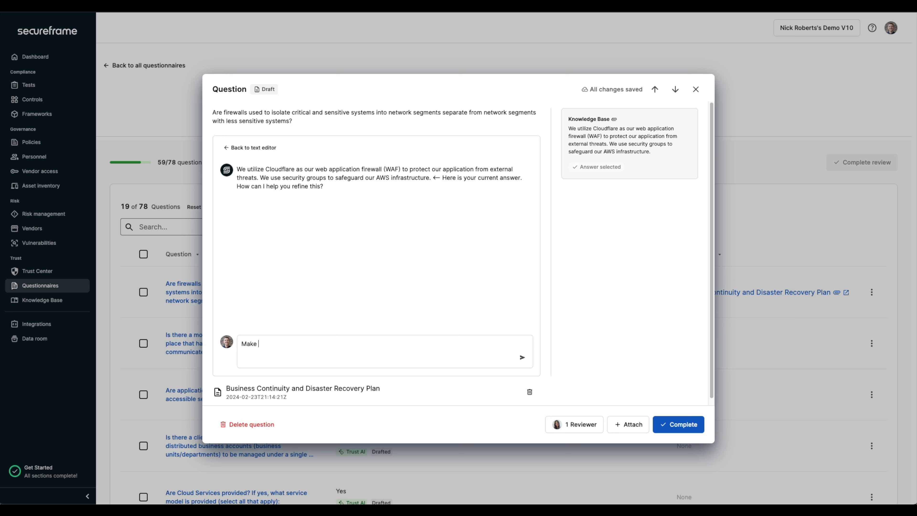
pyautogui.press('Return')
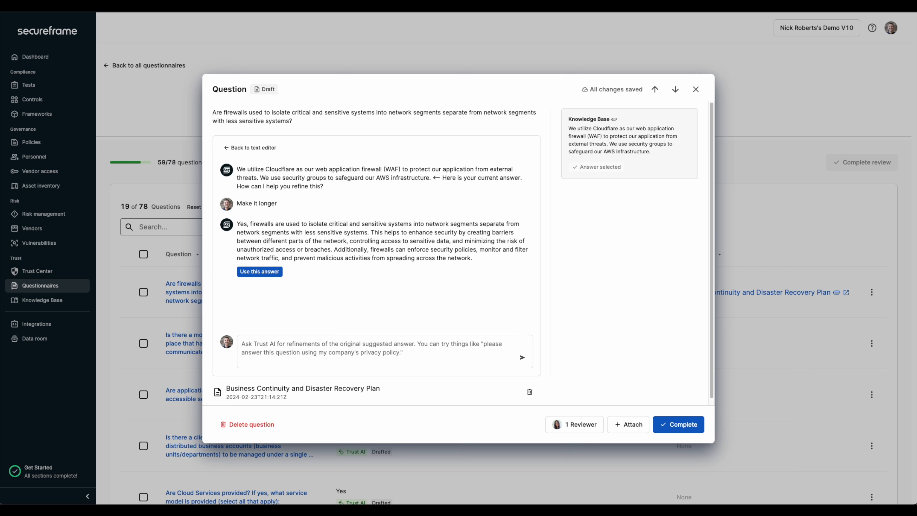
# Step: Send Trust AI the request "Make it more concise" for the firewall answer and mark the question complete
pyautogui.write('Make ')
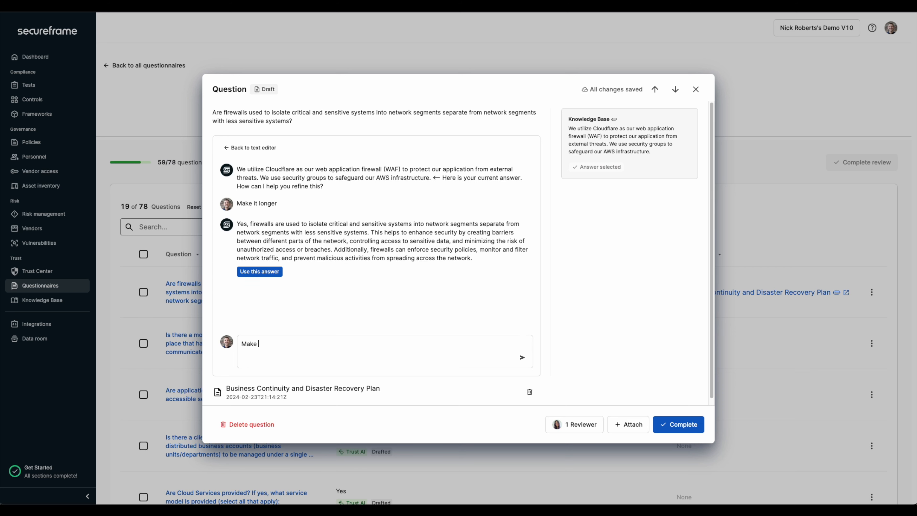
pyautogui.write('it more concise')
pyautogui.press('Return')
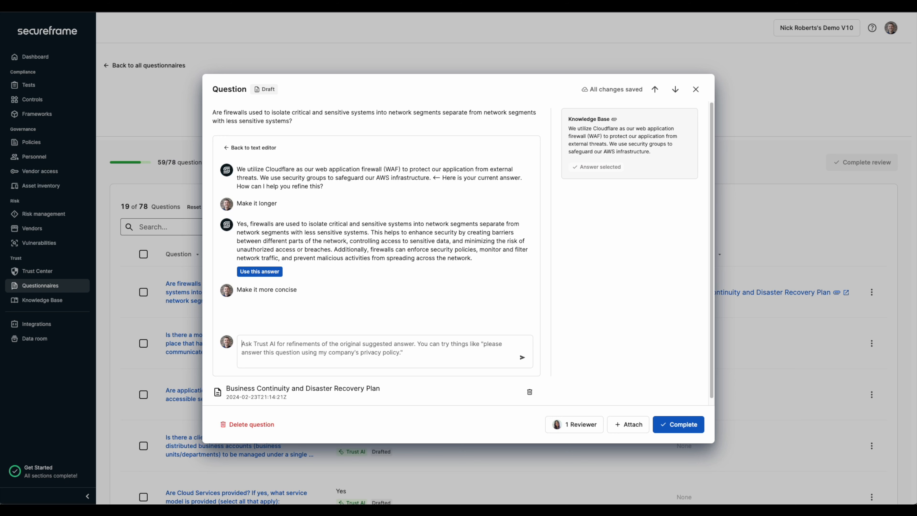
pyautogui.click(672, 427)
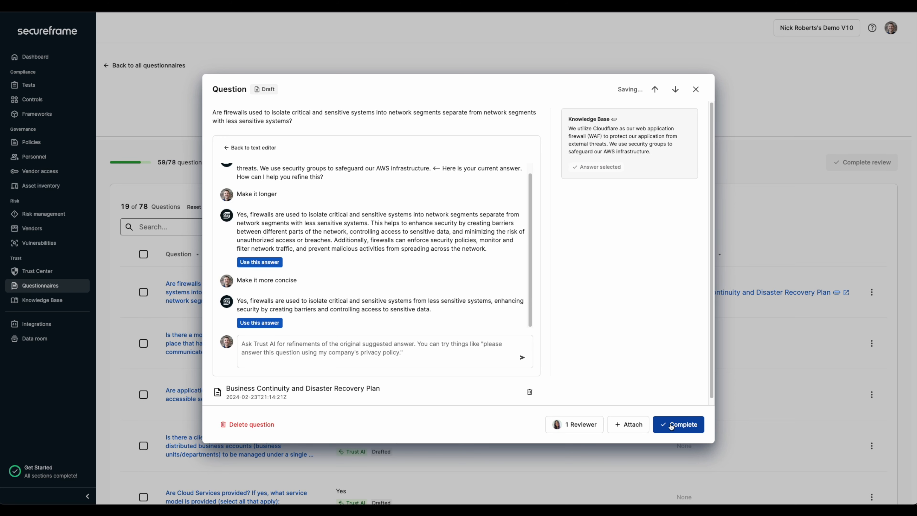